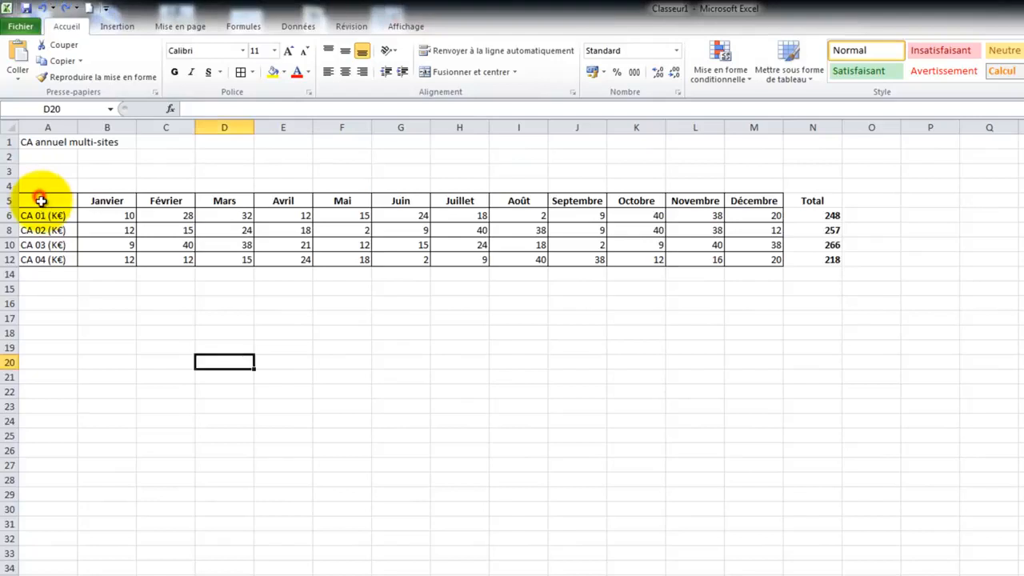
Step: Insert a 2D 100% stacked column chart from the monthly revenue table, excluding the Total column
{"action": "left_click_drag", "start_coordinate": [40, 198], "coordinate": [756, 260]}
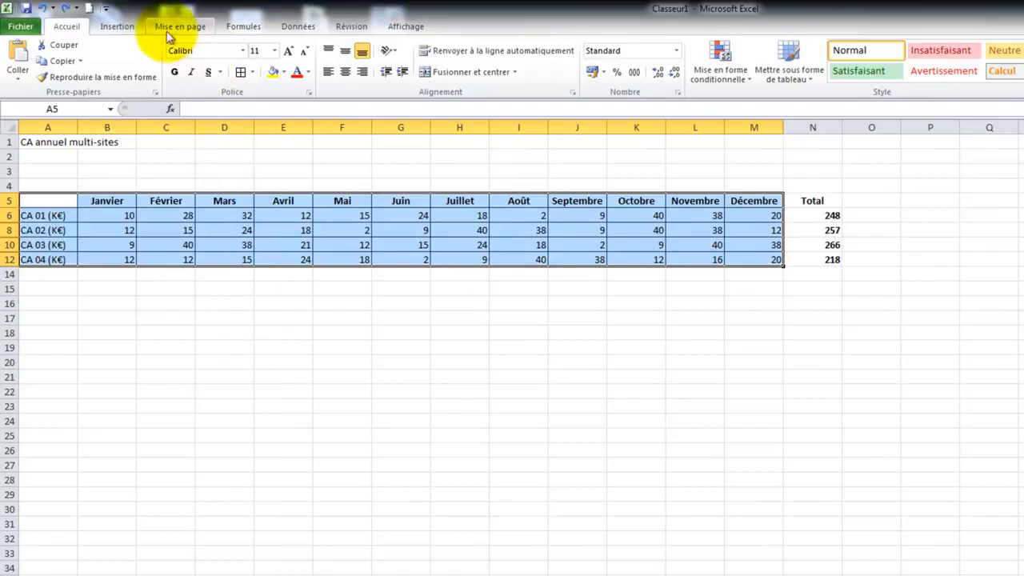
{"action": "left_click", "coordinate": [128, 27]}
{"action": "left_click", "coordinate": [310, 71]}
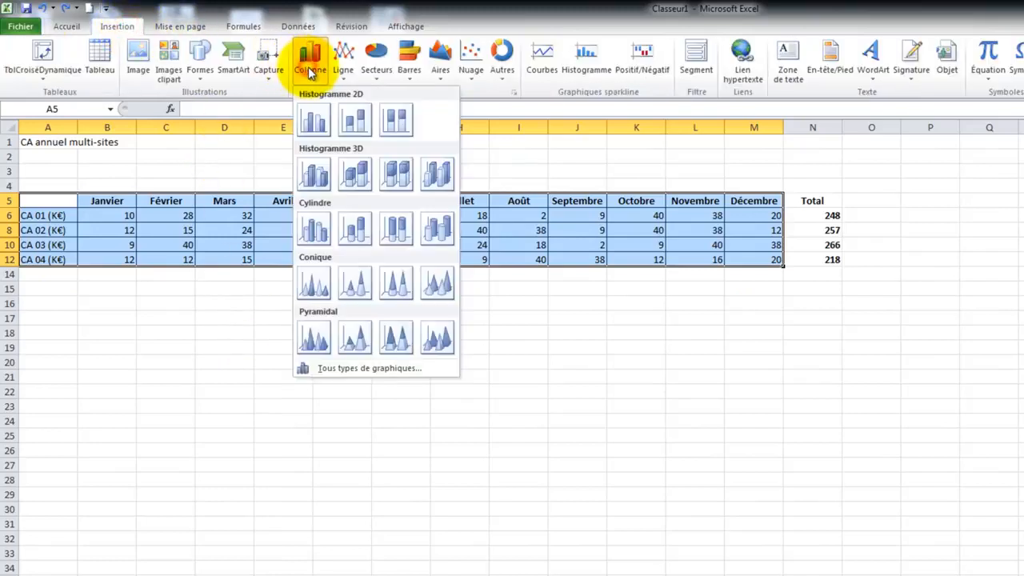
{"action": "left_click", "coordinate": [391, 131]}
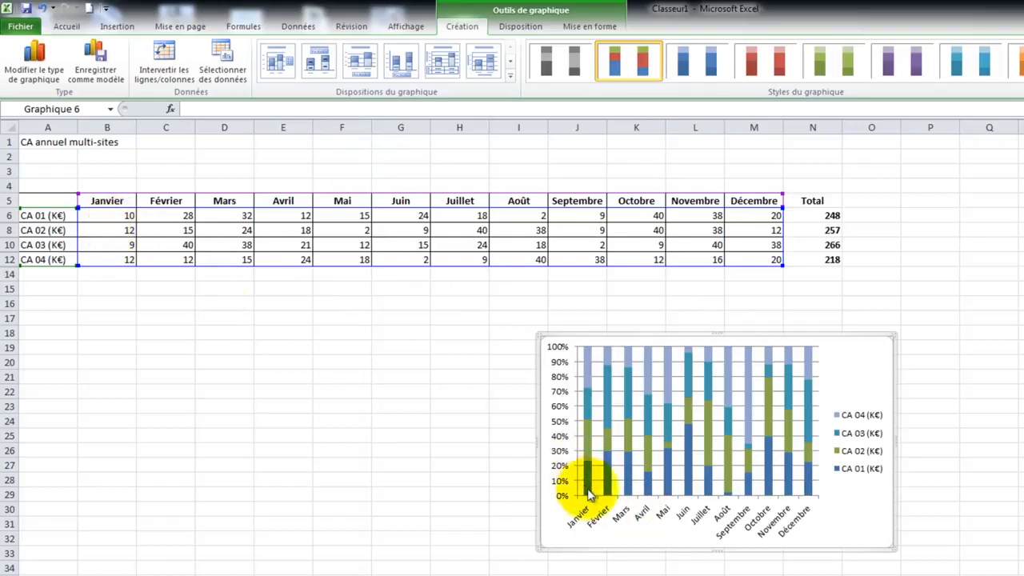
Step: Add data labels to the CA 01 (K€) series and enlarge the chart, mainly in width
{"action": "mouse_move", "coordinate": [589, 478]}
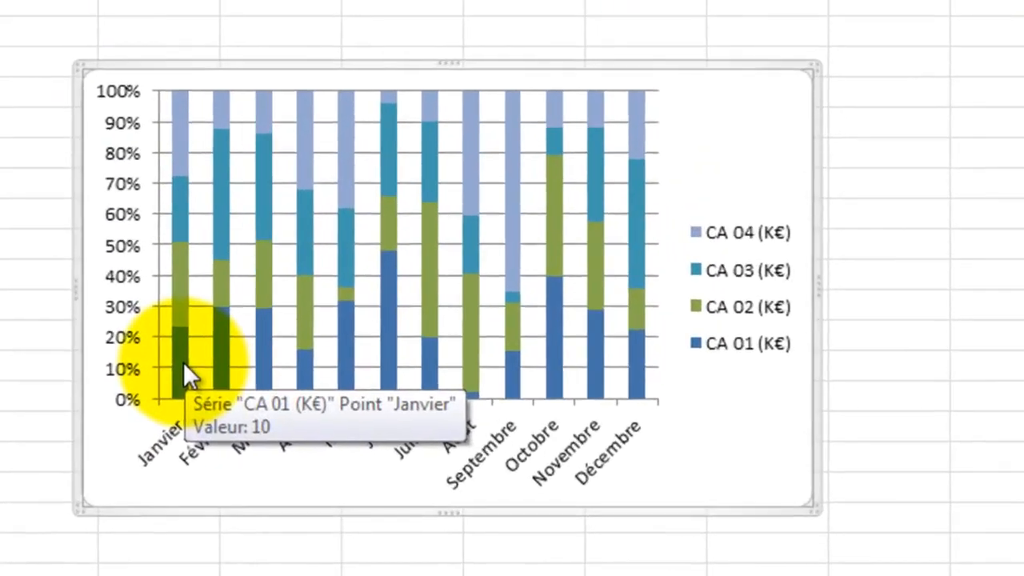
{"action": "right_click", "coordinate": [180, 359]}
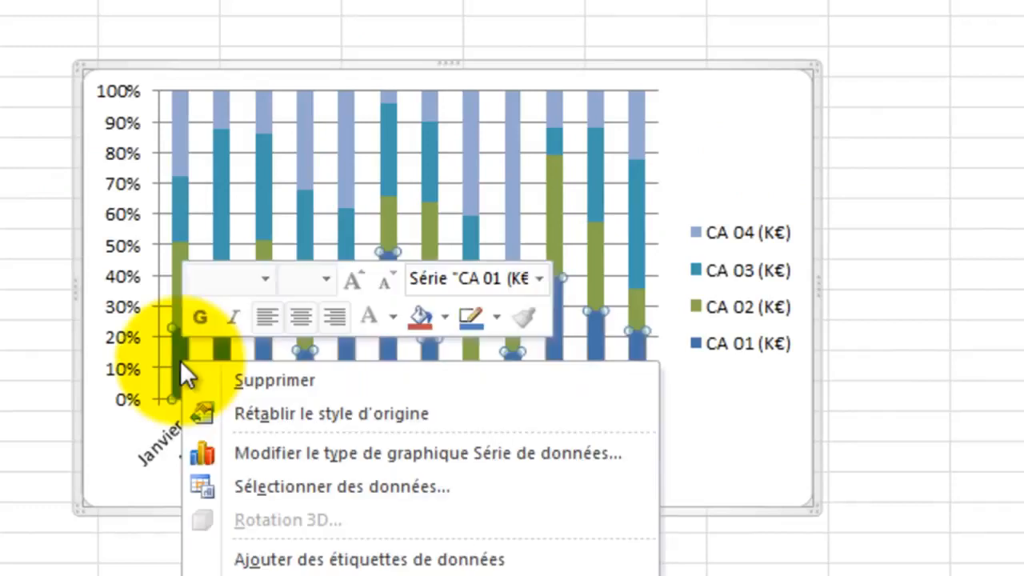
{"action": "left_click", "coordinate": [227, 558]}
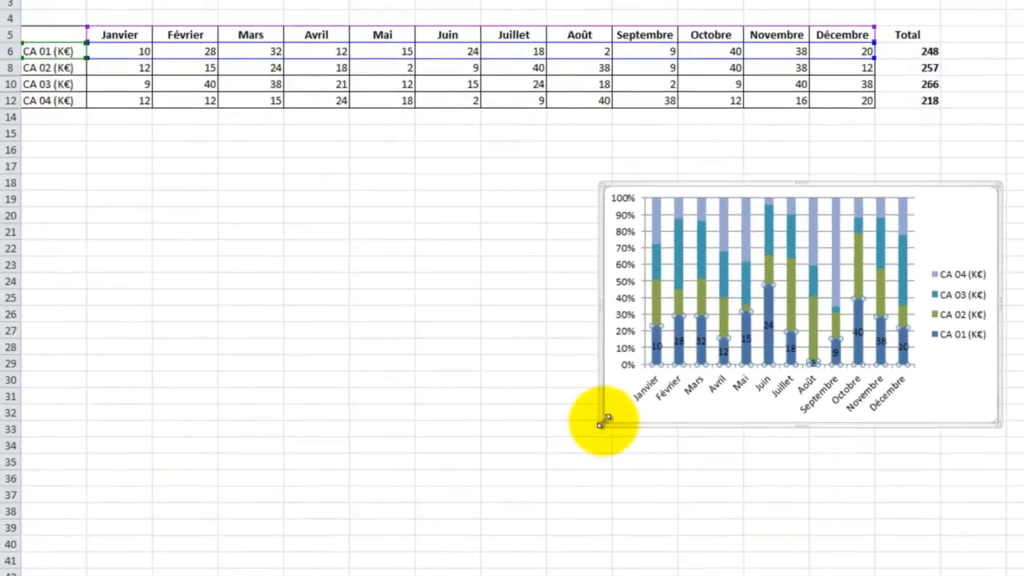
{"action": "left_click_drag", "start_coordinate": [112, 502], "coordinate": [130, 469]}
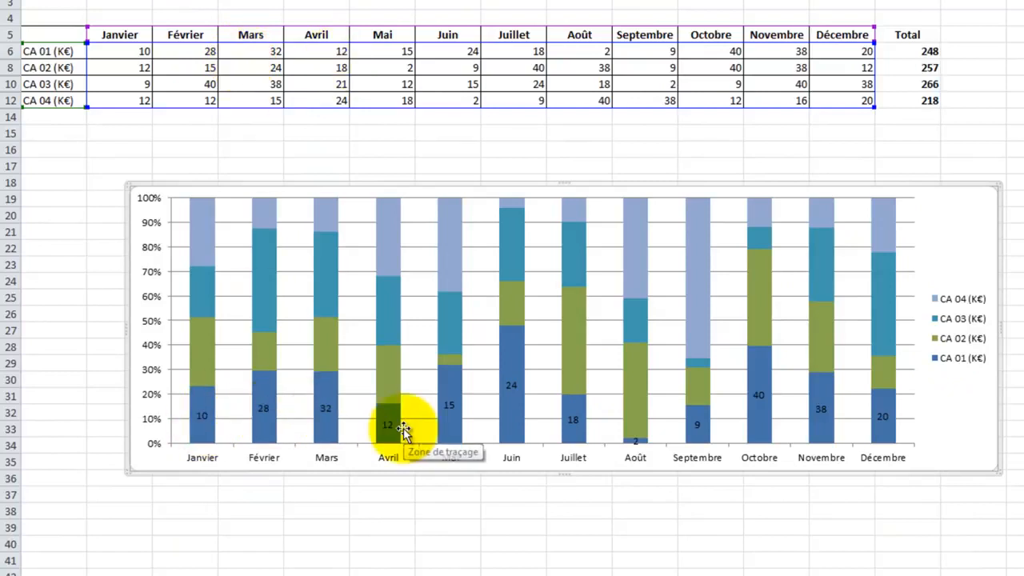
Step: Format the CA 01 (K€) data labels as Pourcentage with 0 decimals
{"action": "mouse_move", "coordinate": [402, 432]}
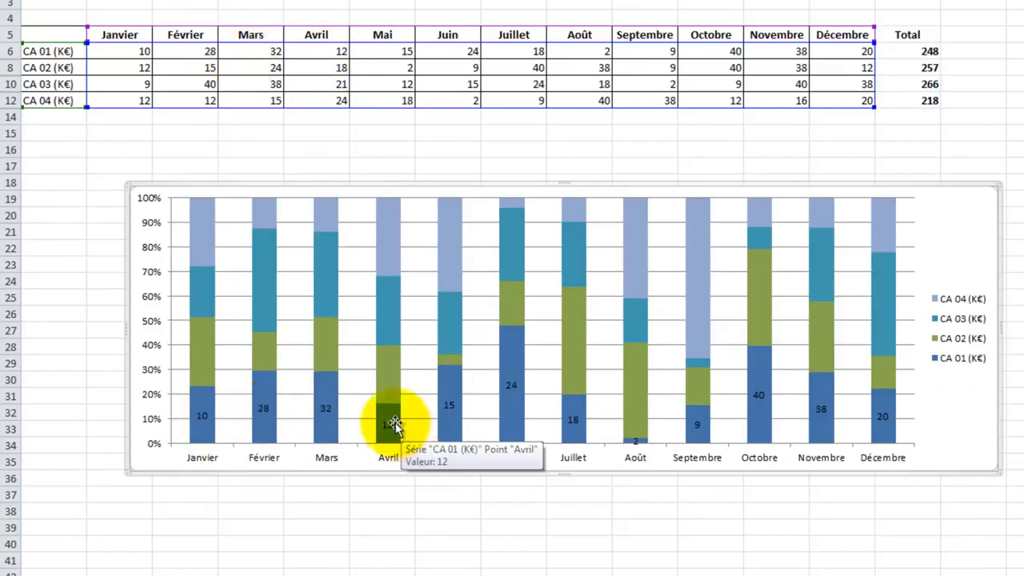
{"action": "left_click", "coordinate": [203, 416]}
{"action": "right_click", "coordinate": [205, 419]}
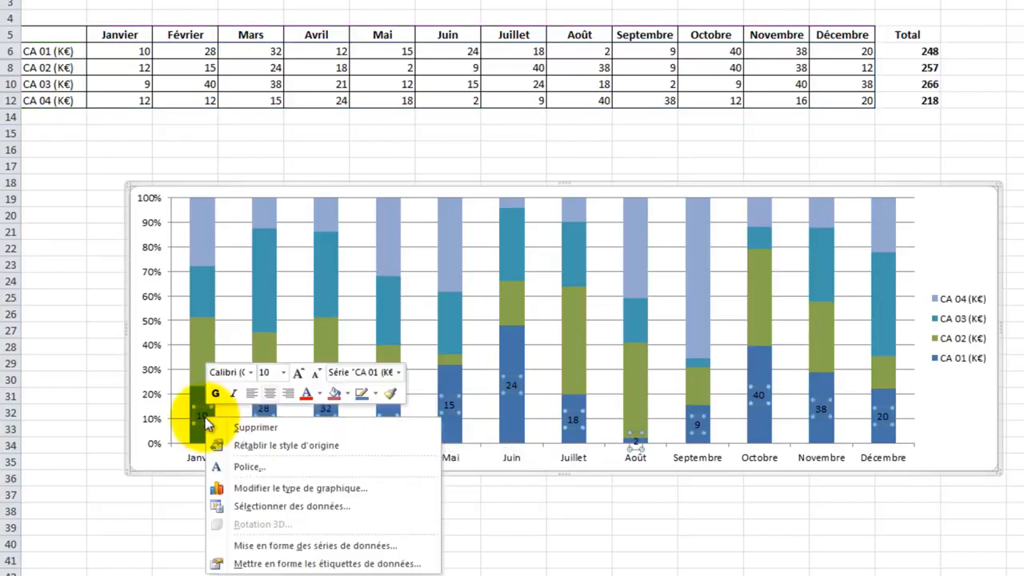
{"action": "left_click", "coordinate": [304, 564]}
{"action": "left_click", "coordinate": [192, 250]}
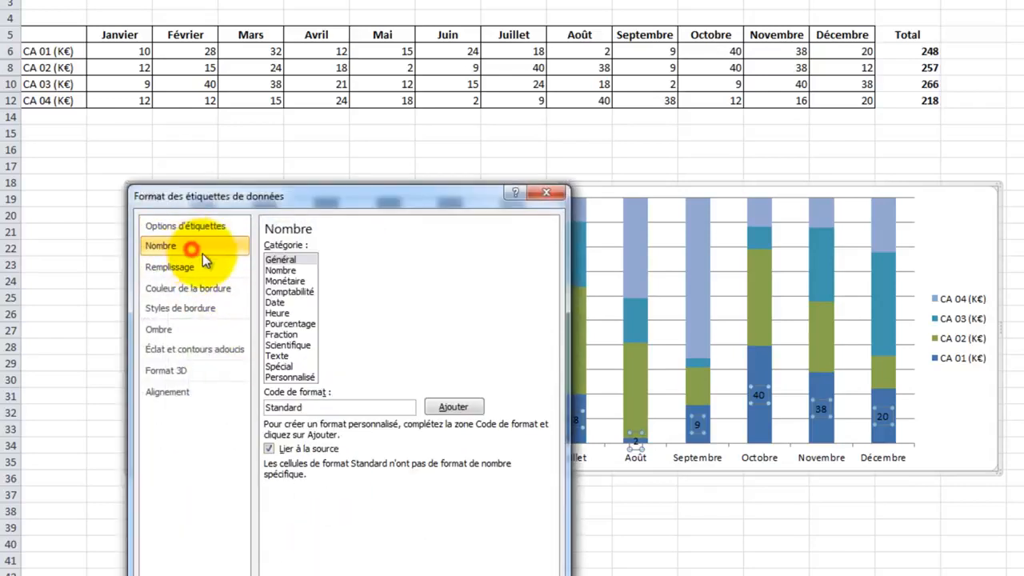
{"action": "left_click", "coordinate": [290, 324]}
{"action": "left_click_drag", "start_coordinate": [322, 197], "coordinate": [1006, 134]}
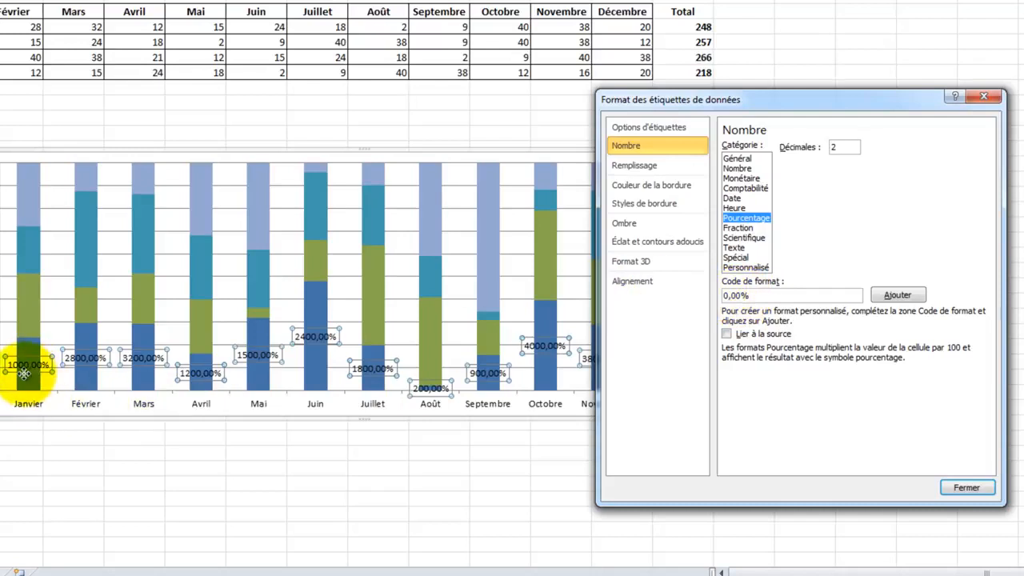
{"action": "double_click", "coordinate": [840, 149]}
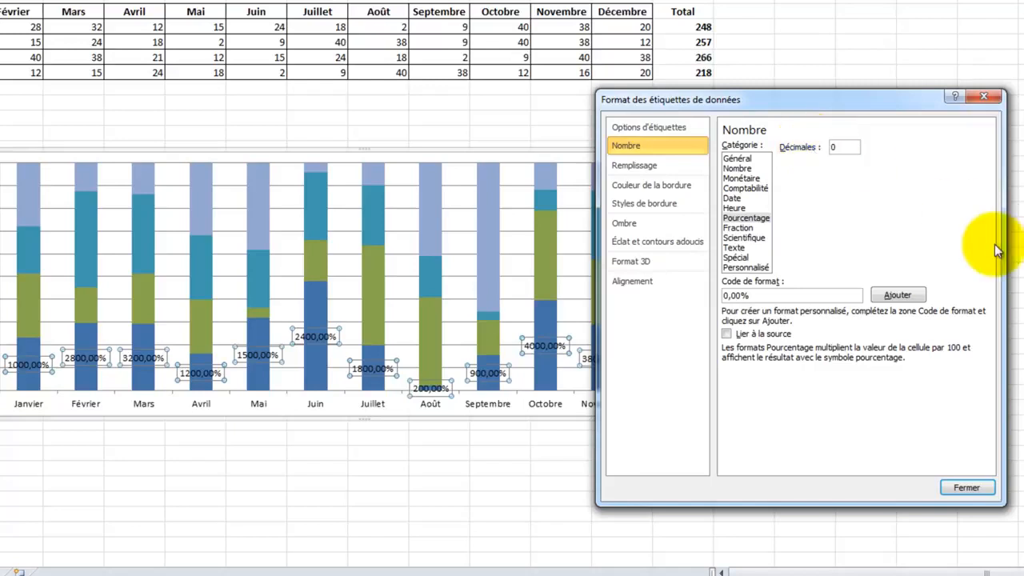
{"action": "left_click", "coordinate": [896, 295]}
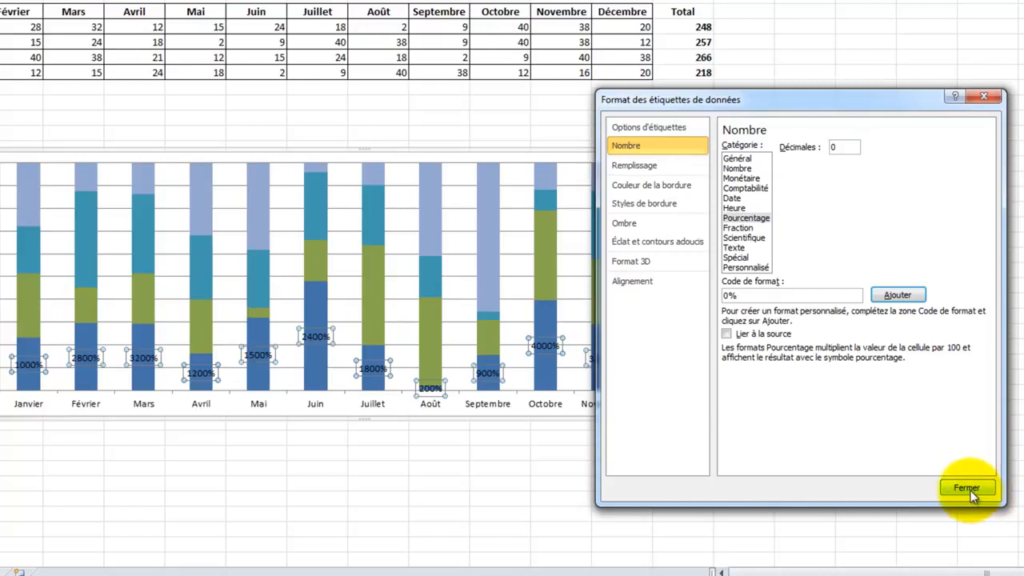
{"action": "left_click", "coordinate": [968, 488]}
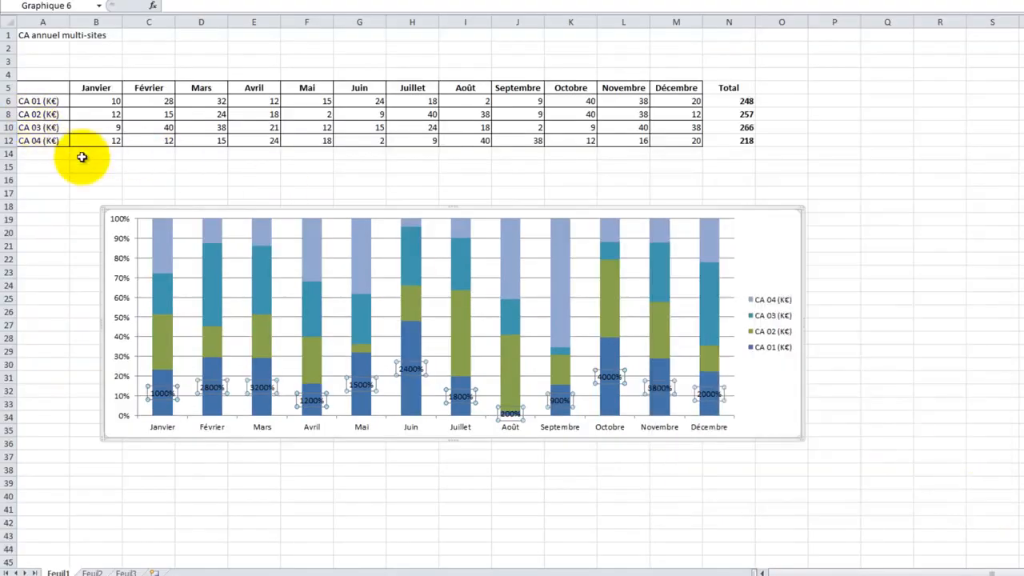
Step: Unhide the hidden percentage rows between rows 6 and 14 of the table
{"action": "left_click_drag", "start_coordinate": [7, 101], "coordinate": [9, 156]}
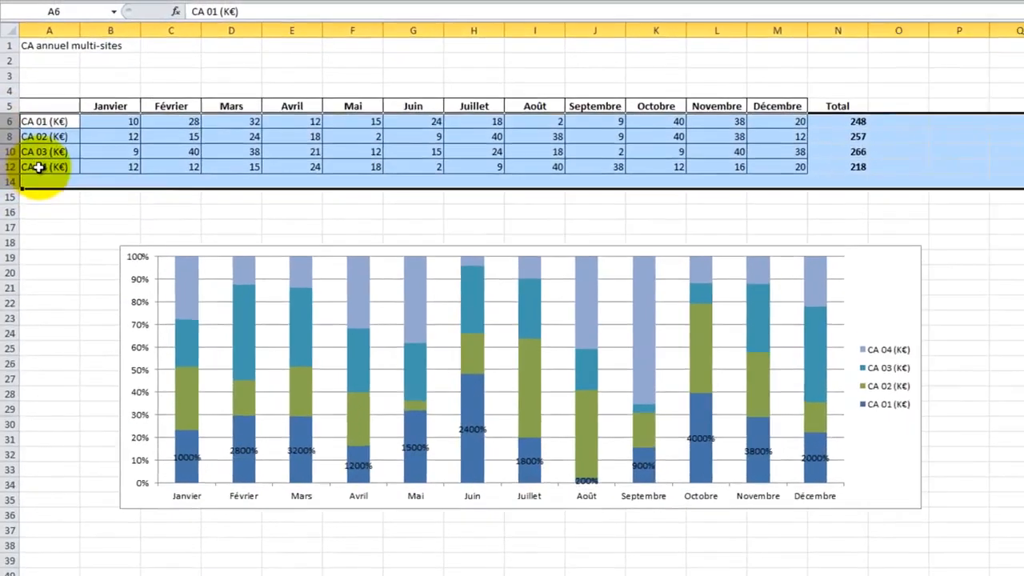
{"action": "right_click", "coordinate": [16, 144]}
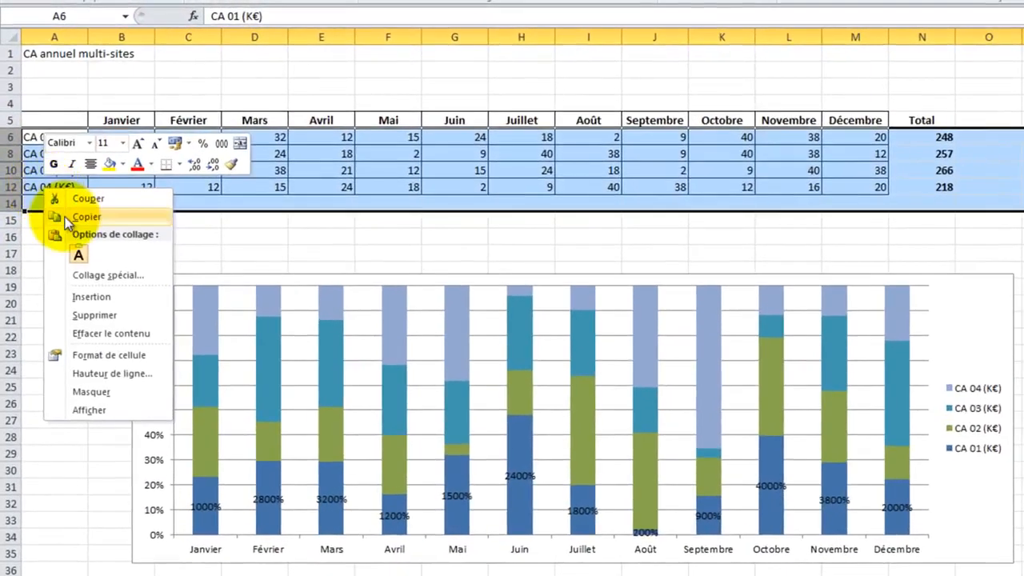
{"action": "left_click", "coordinate": [88, 409]}
{"action": "left_click", "coordinate": [108, 353]}
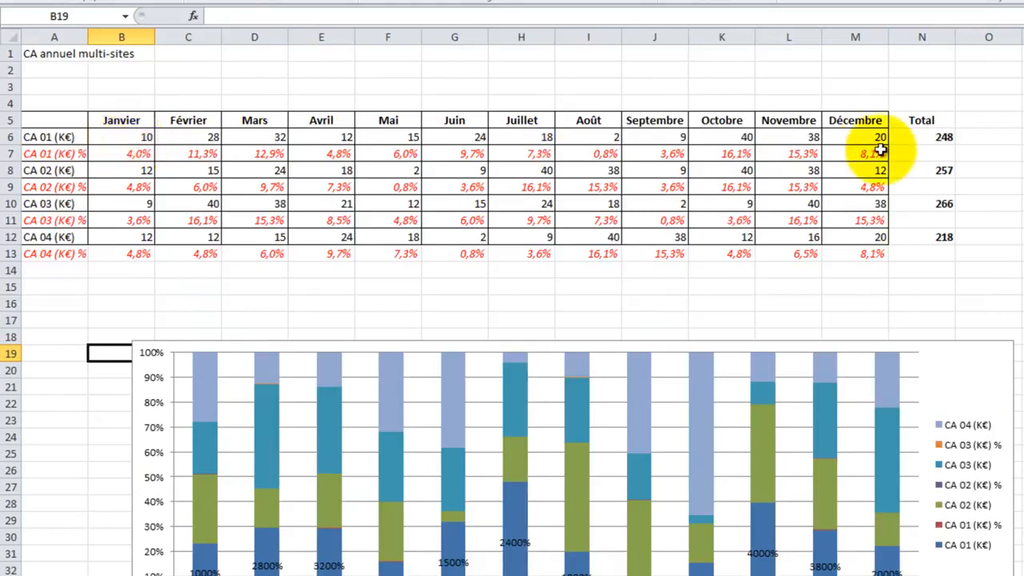
Step: Examine the percentage formulas for CA 01 (K€) % from January to April and the cells they reference
{"action": "left_click", "coordinate": [131, 158]}
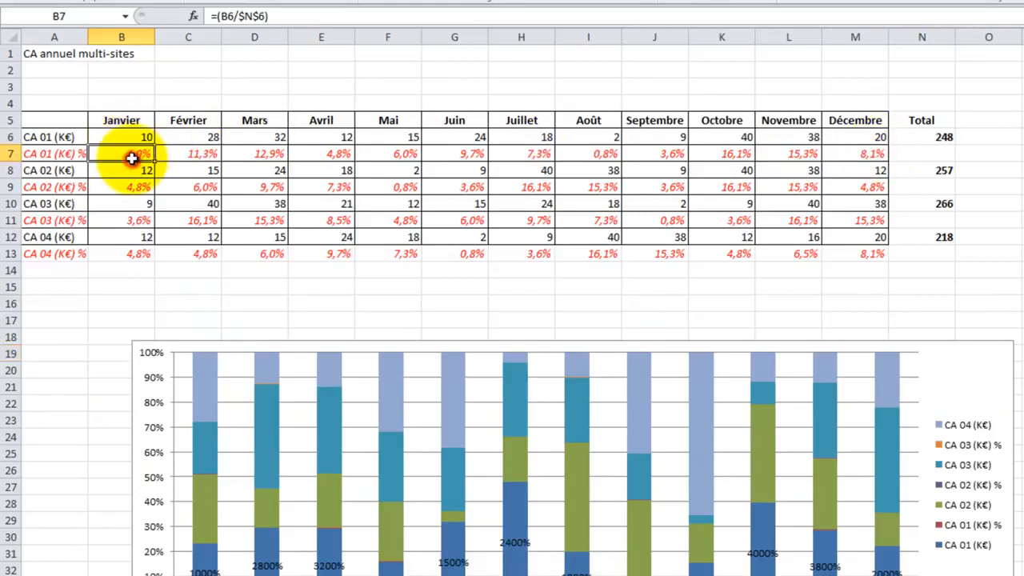
{"action": "left_click", "coordinate": [225, 16]}
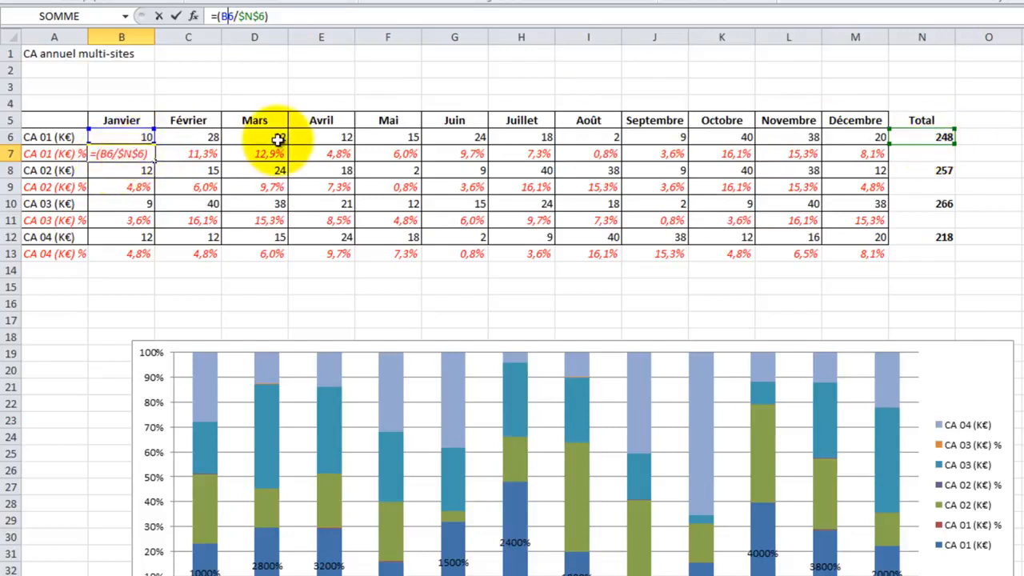
{"action": "key", "text": "Return"}
{"action": "left_click", "coordinate": [136, 153]}
{"action": "left_click", "coordinate": [206, 153]}
{"action": "left_click", "coordinate": [264, 153]}
{"action": "left_click", "coordinate": [322, 153]}
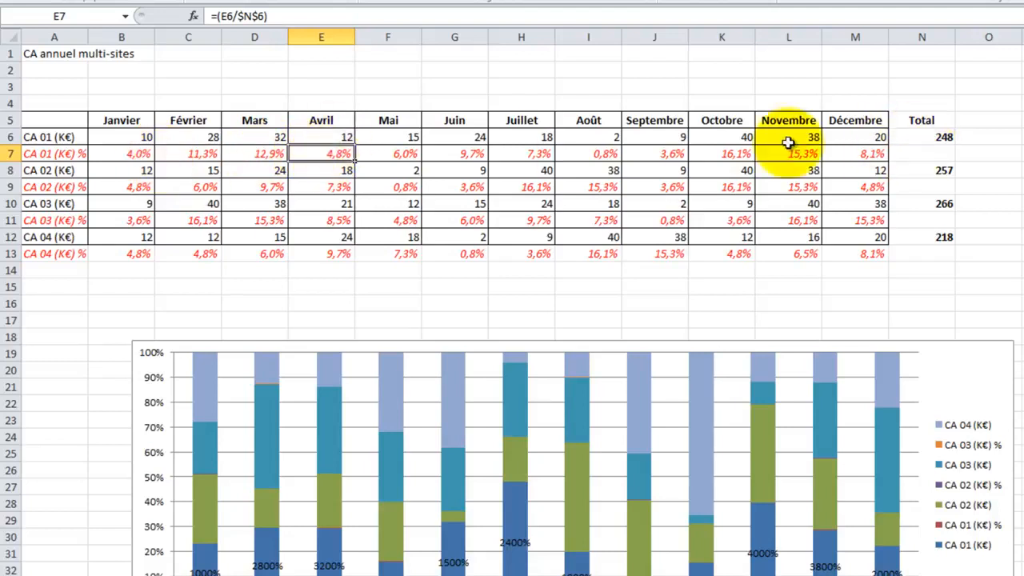
Step: Insert a 2D 100% stacked column chart from the month headers and the four percentage rows 7, 9, 11 and 13, columns A to M
{"action": "left_click_drag", "start_coordinate": [51, 121], "coordinate": [848, 120]}
{"action": "left_click_drag", "start_coordinate": [42, 154], "coordinate": [851, 152]}
{"action": "left_click_drag", "start_coordinate": [40, 192], "coordinate": [880, 186]}
{"action": "left_click_drag", "start_coordinate": [46, 222], "coordinate": [847, 223]}
{"action": "left_click_drag", "start_coordinate": [48, 253], "coordinate": [701, 261]}
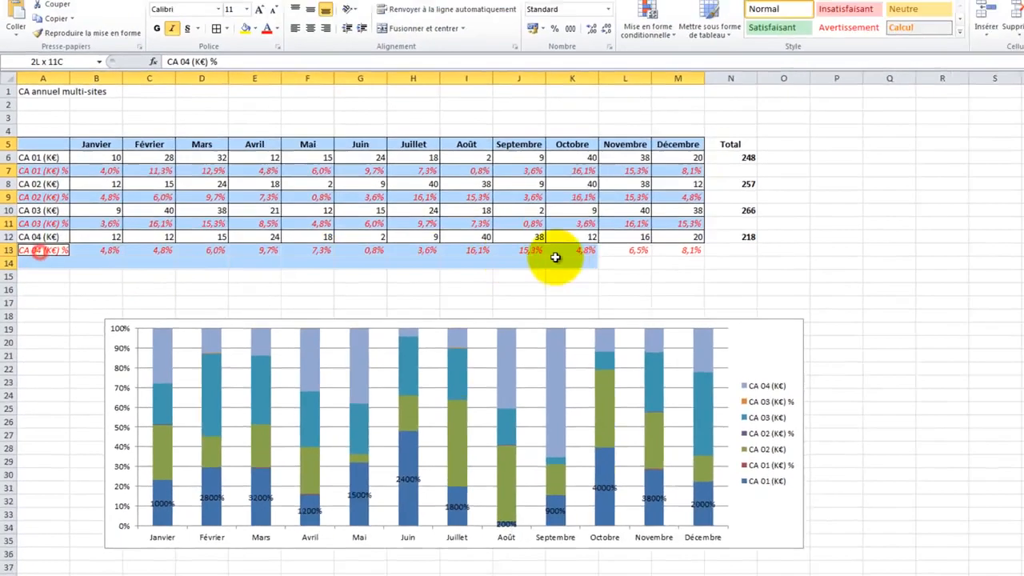
{"action": "left_click_drag", "start_coordinate": [555, 257], "coordinate": [679, 248]}
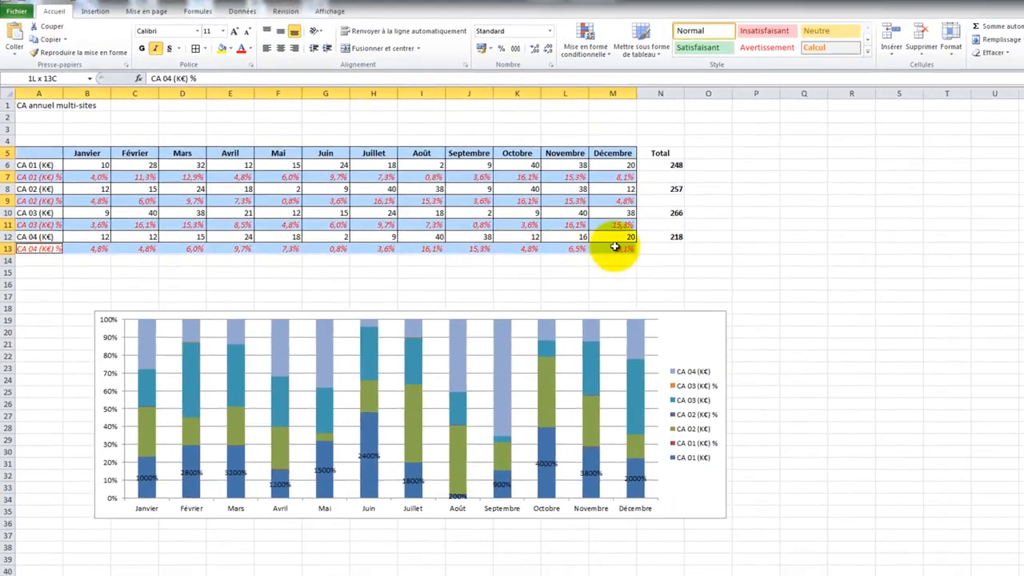
{"action": "left_click", "coordinate": [95, 11]}
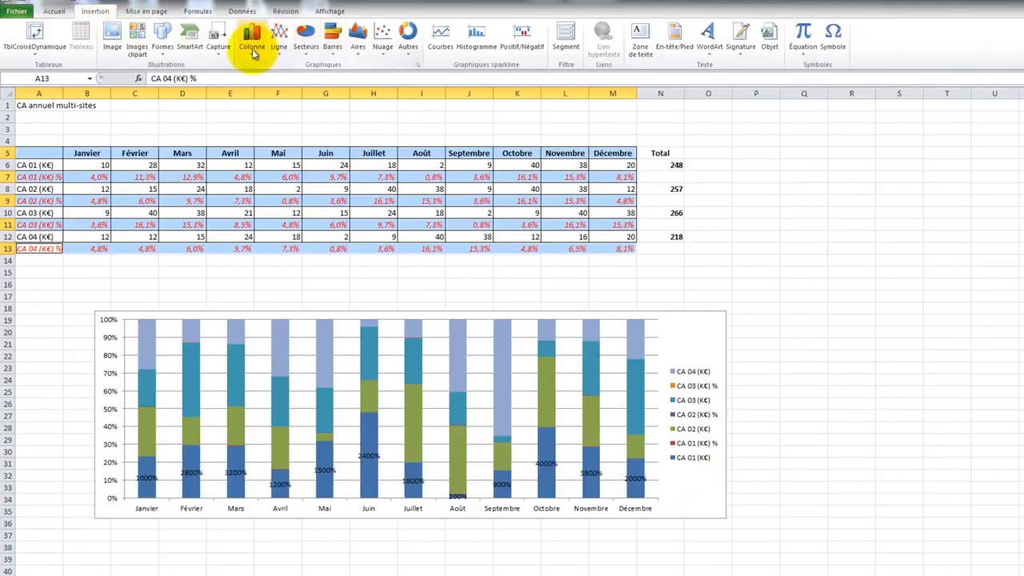
{"action": "left_click", "coordinate": [252, 52]}
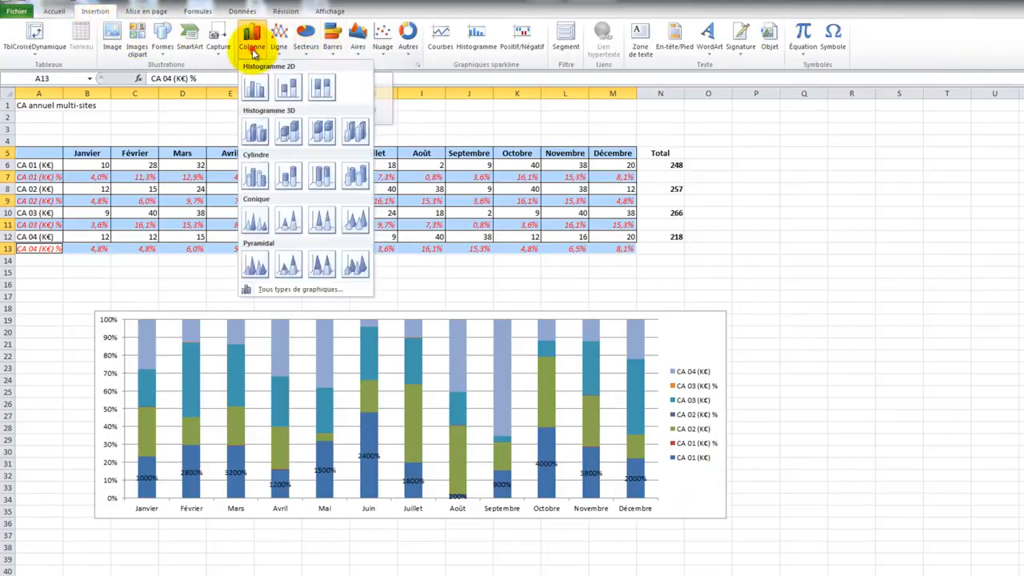
{"action": "left_click", "coordinate": [320, 86]}
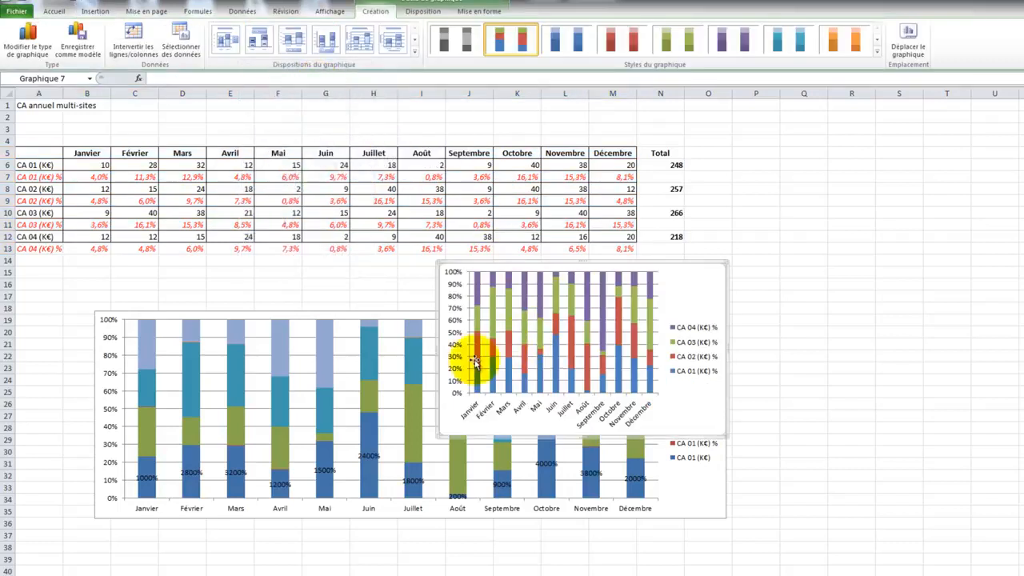
Step: Enlarge the new percentage chart and add data labels to its CA 01 (K€) % series
{"action": "left_click_drag", "start_coordinate": [438, 434], "coordinate": [112, 571]}
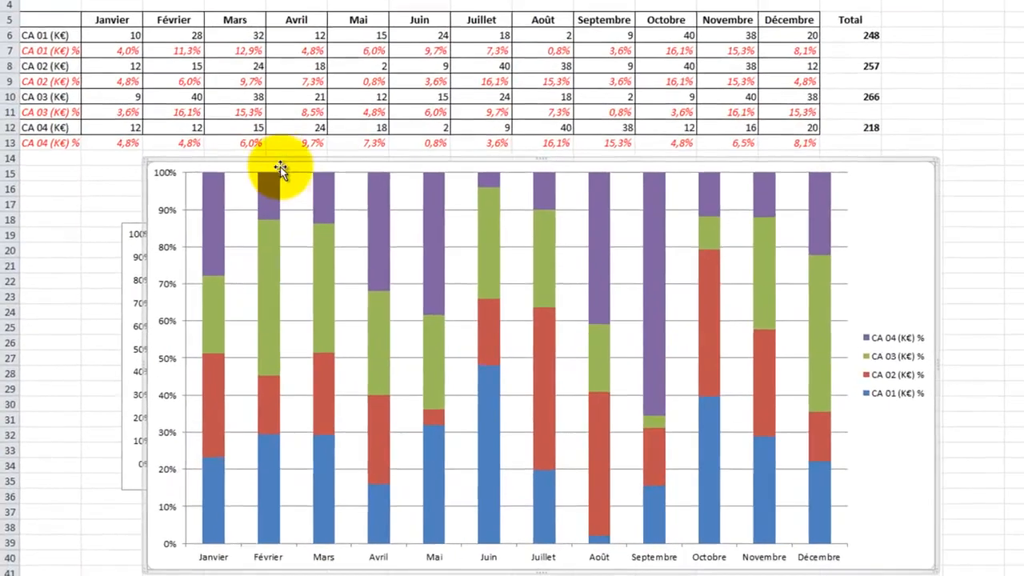
{"action": "right_click", "coordinate": [216, 484]}
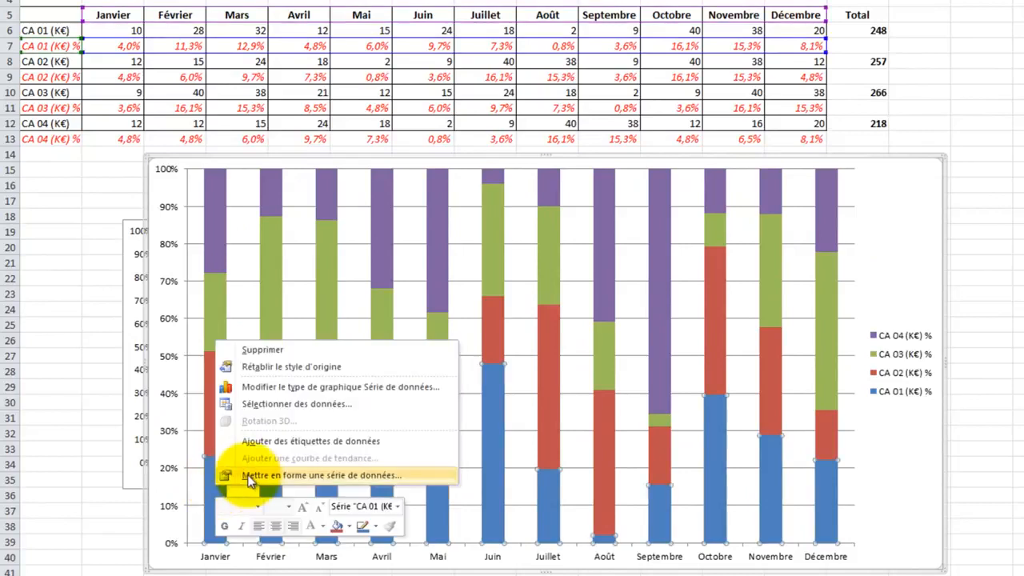
{"action": "left_click", "coordinate": [263, 443]}
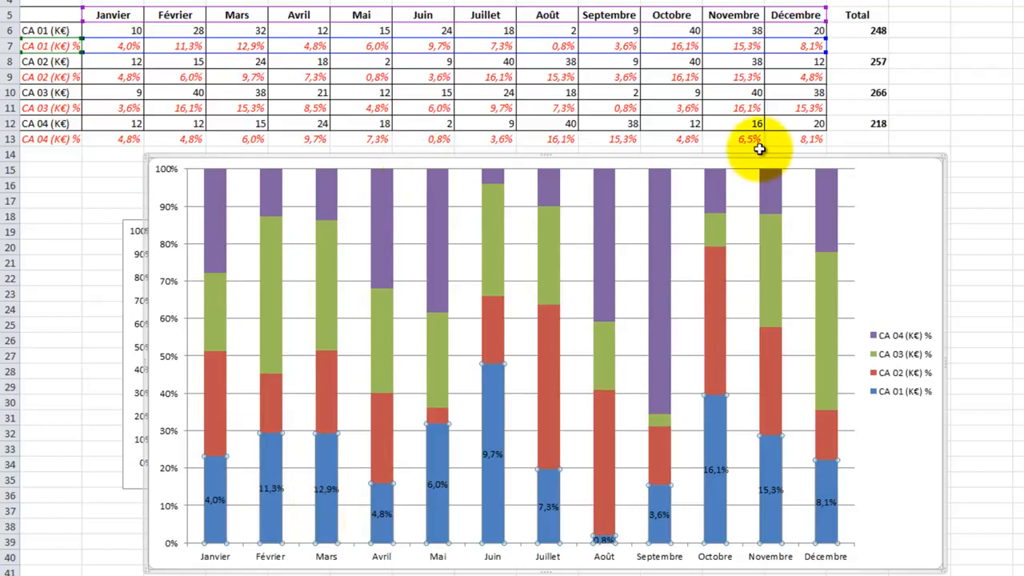
Step: Reduce the percentage chart's height and move it aside to compare its January label with the first chart's
{"action": "left_click_drag", "start_coordinate": [944, 157], "coordinate": [970, 245]}
{"action": "left_click_drag", "start_coordinate": [154, 267], "coordinate": [446, 180]}
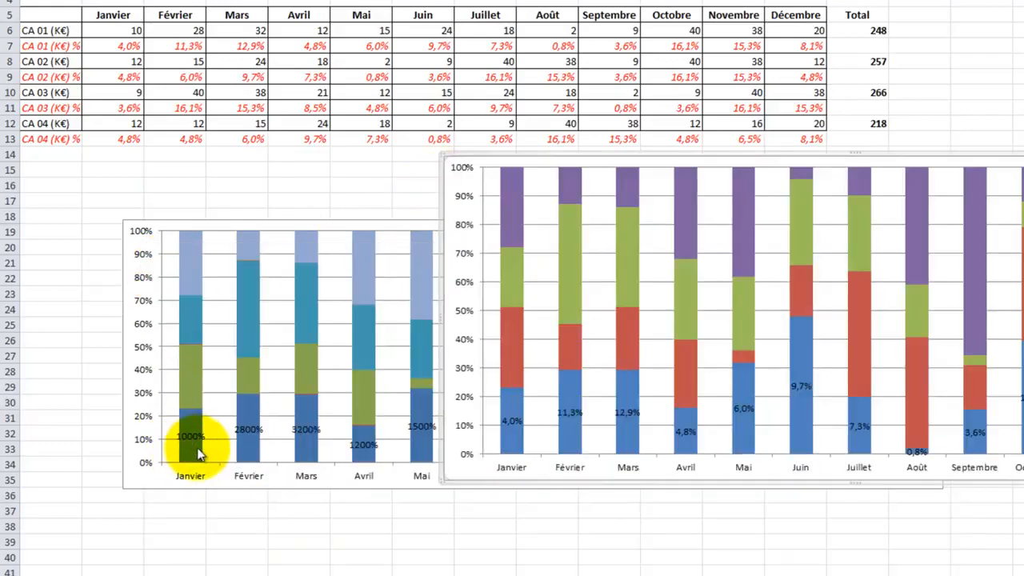
{"action": "mouse_move", "coordinate": [189, 444]}
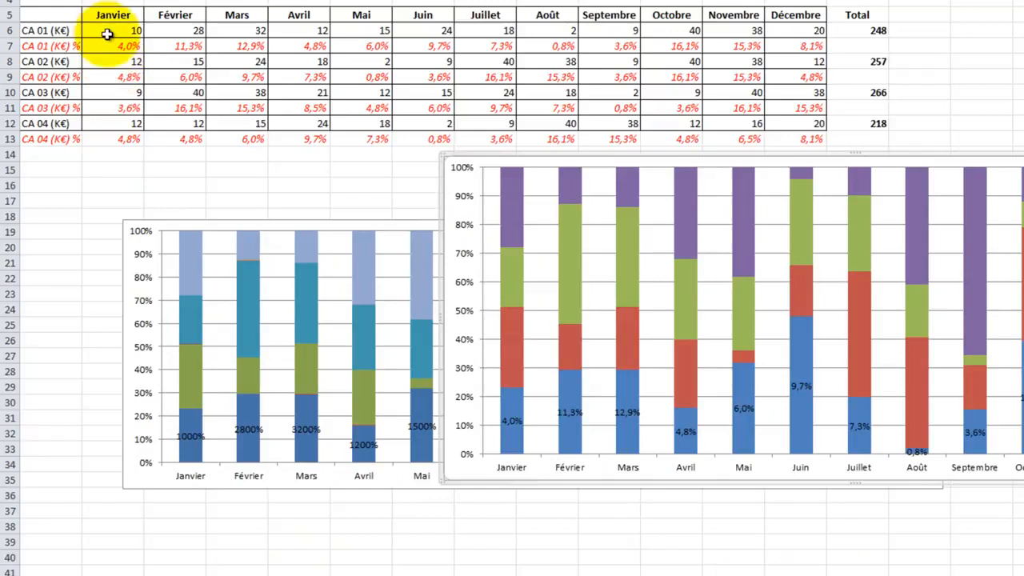
{"action": "mouse_move", "coordinate": [510, 432]}
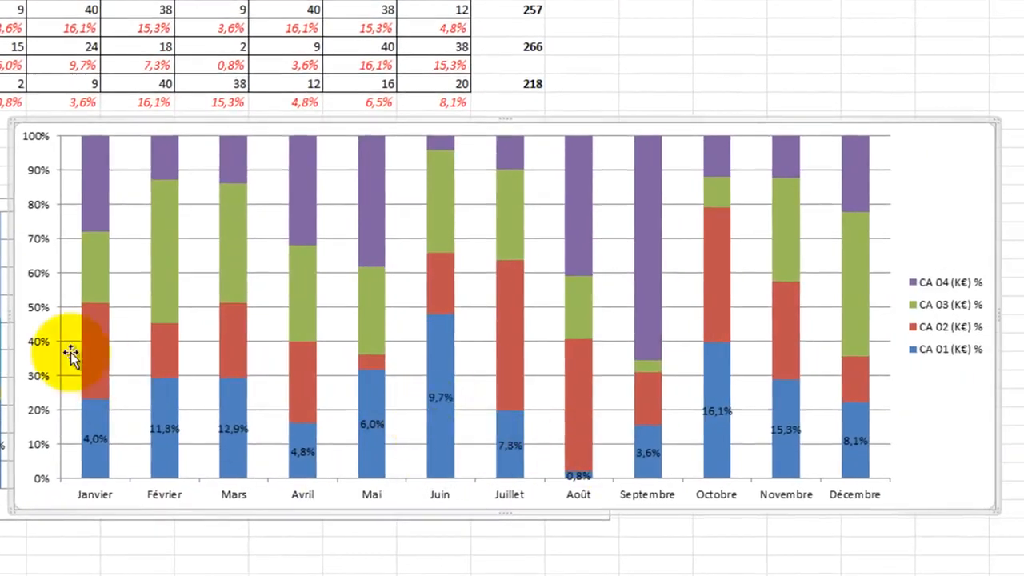
Step: Add data labels to the CA 02, CA 03 and CA 04 (K€) % series and widen the percentage chart over the first chart
{"action": "right_click", "coordinate": [88, 348]}
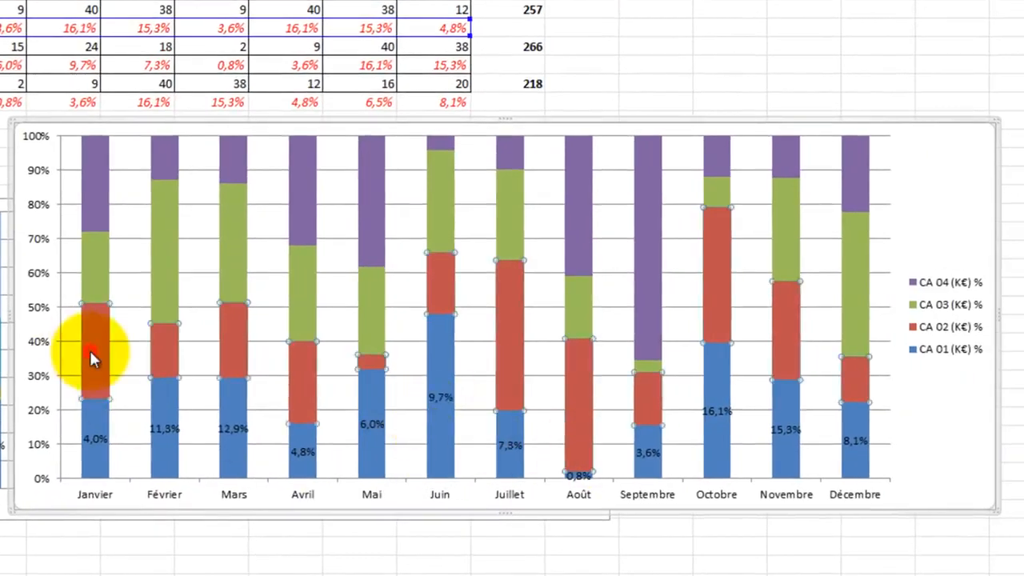
{"action": "left_click", "coordinate": [136, 472]}
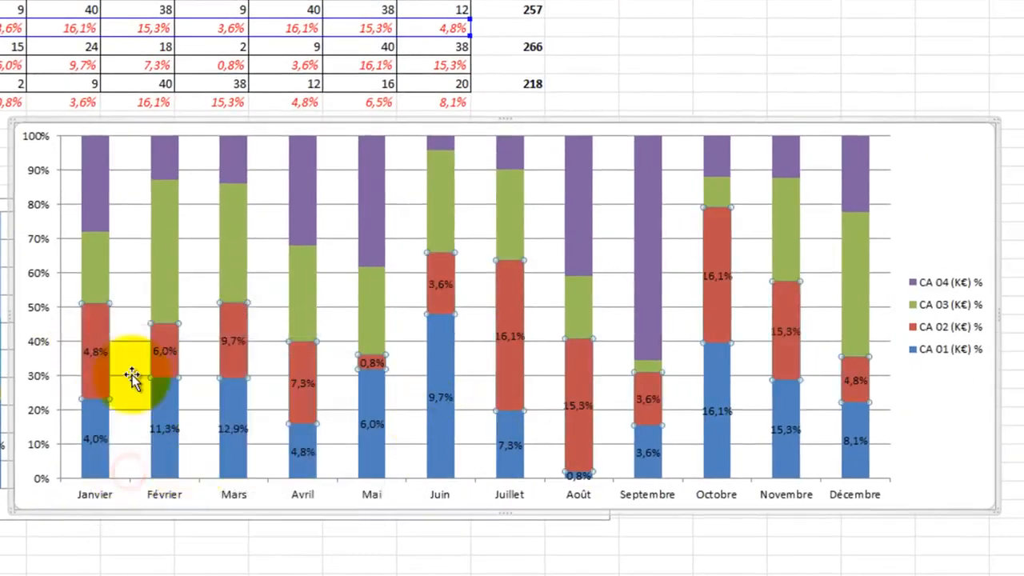
{"action": "right_click", "coordinate": [90, 268]}
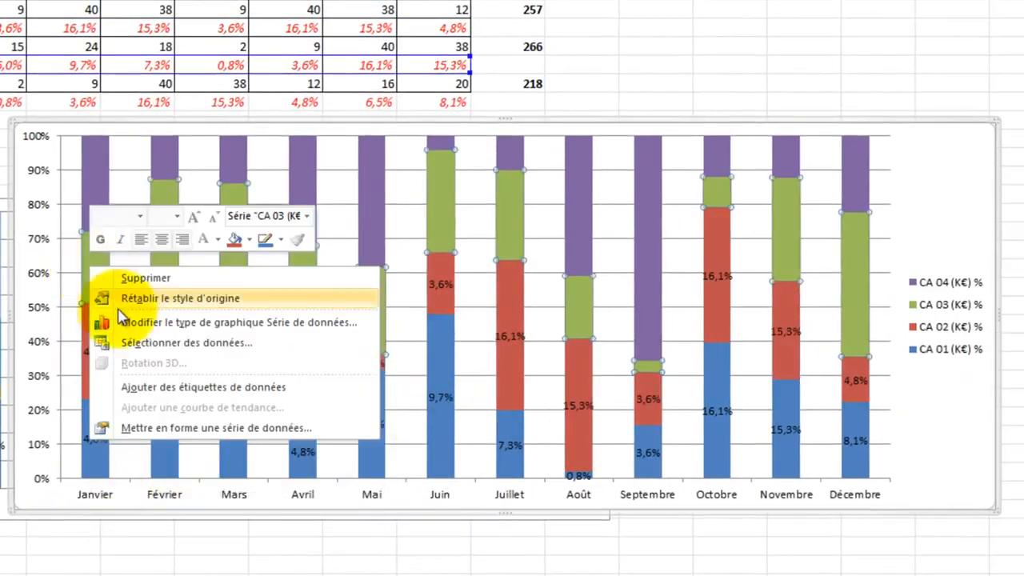
{"action": "left_click", "coordinate": [152, 390]}
{"action": "right_click", "coordinate": [97, 195]}
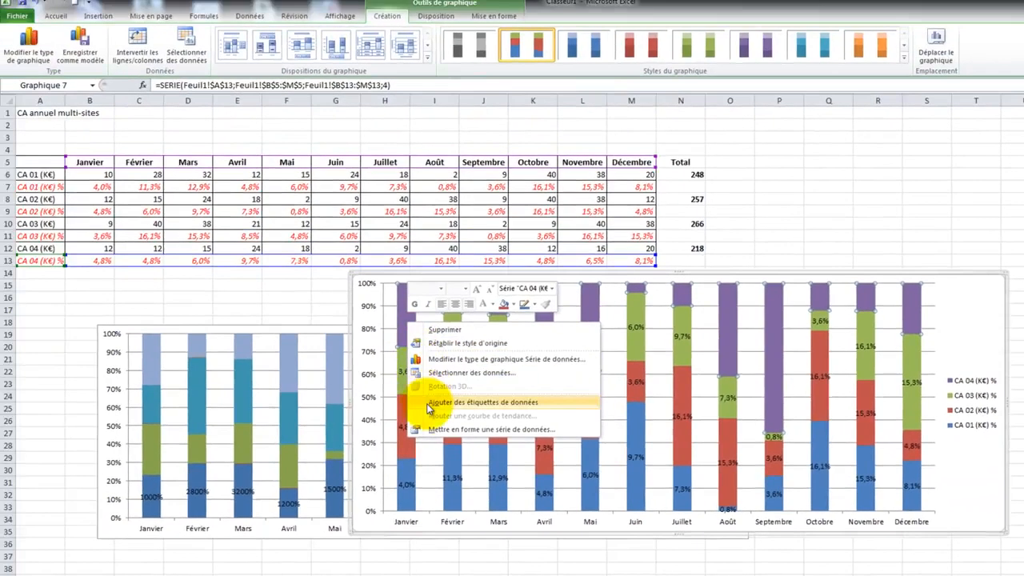
{"action": "left_click", "coordinate": [430, 408]}
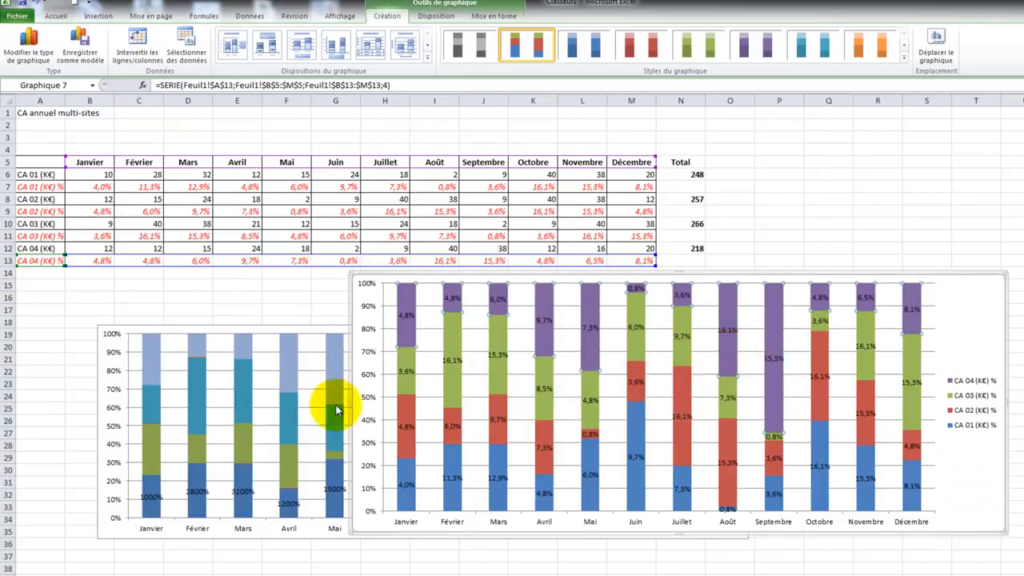
{"action": "left_click_drag", "start_coordinate": [349, 405], "coordinate": [118, 405]}
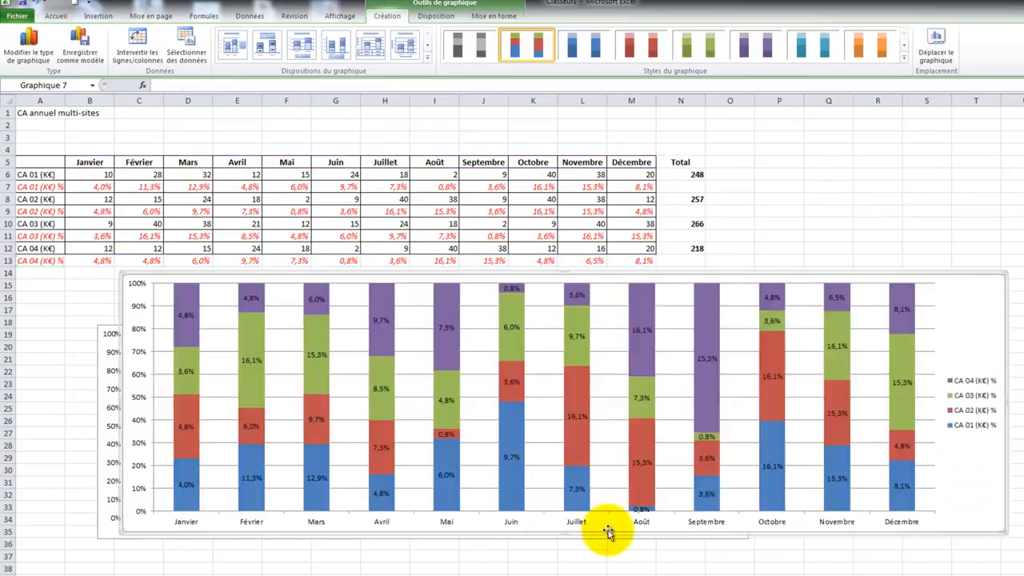
Step: Reduce the font size of the data labels to 9 for all four series of the percentage chart, then deselect the chart
{"action": "left_click", "coordinate": [186, 316]}
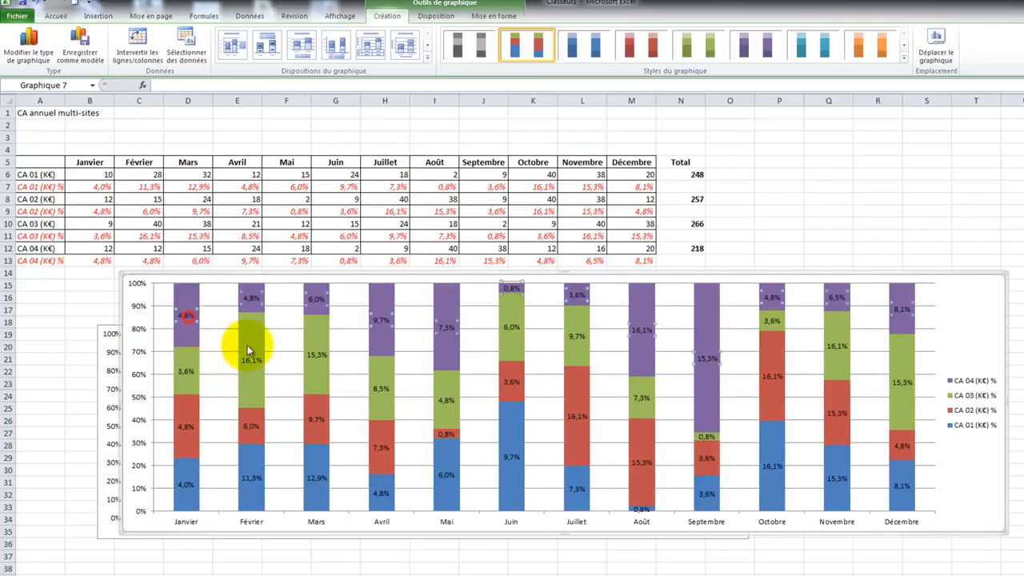
{"action": "left_click", "coordinate": [54, 15]}
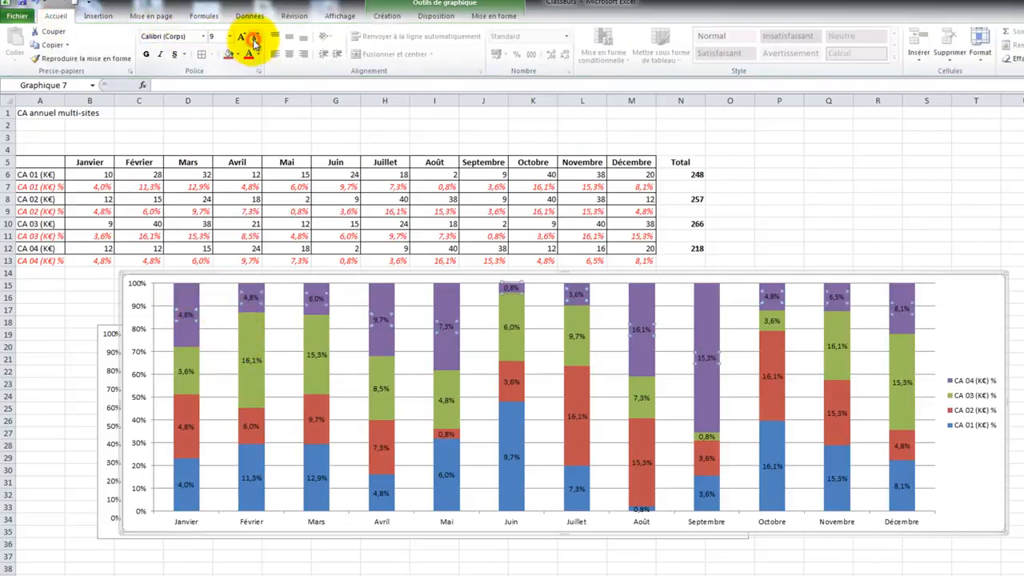
{"action": "left_click", "coordinate": [186, 371]}
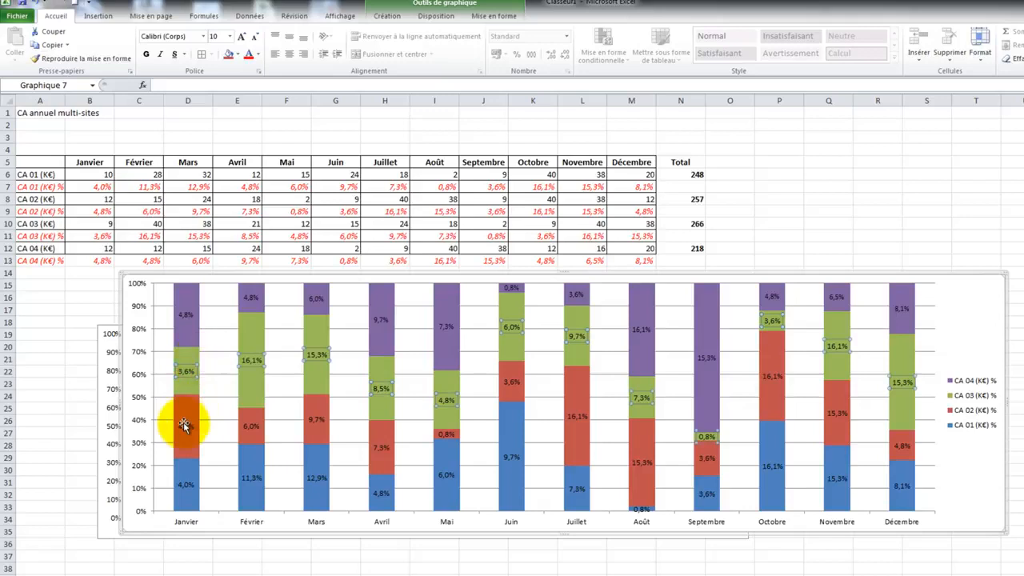
{"action": "left_click", "coordinate": [187, 429]}
{"action": "left_click", "coordinate": [187, 370]}
{"action": "left_click", "coordinate": [254, 40]}
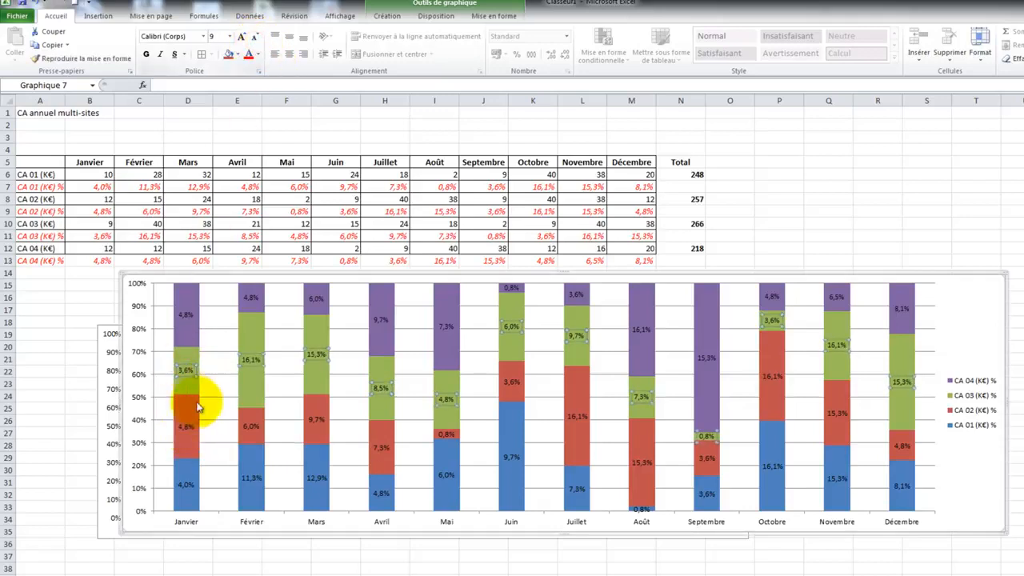
{"action": "left_click", "coordinate": [255, 37]}
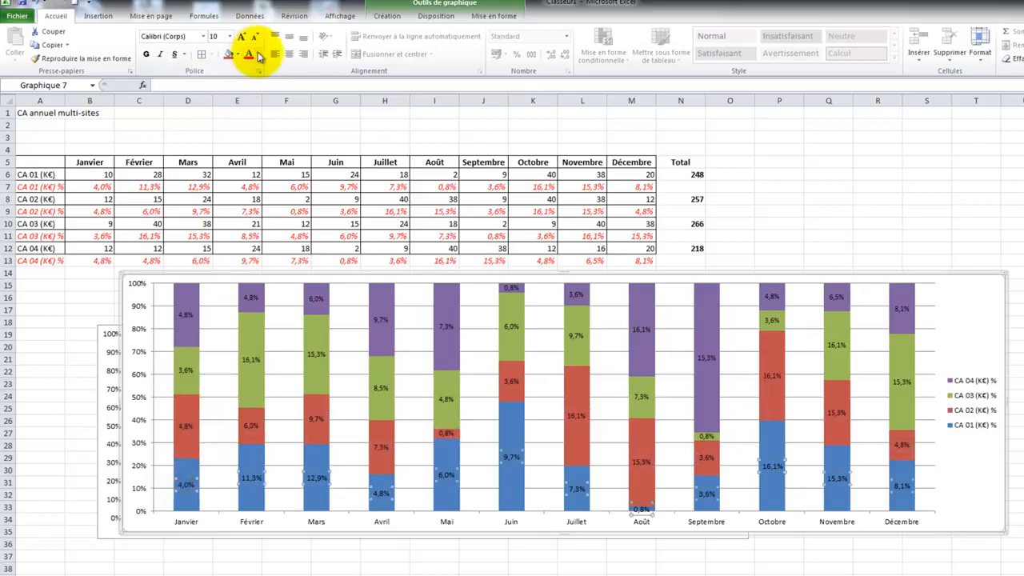
{"action": "left_click", "coordinate": [261, 37]}
{"action": "left_click", "coordinate": [1021, 371]}
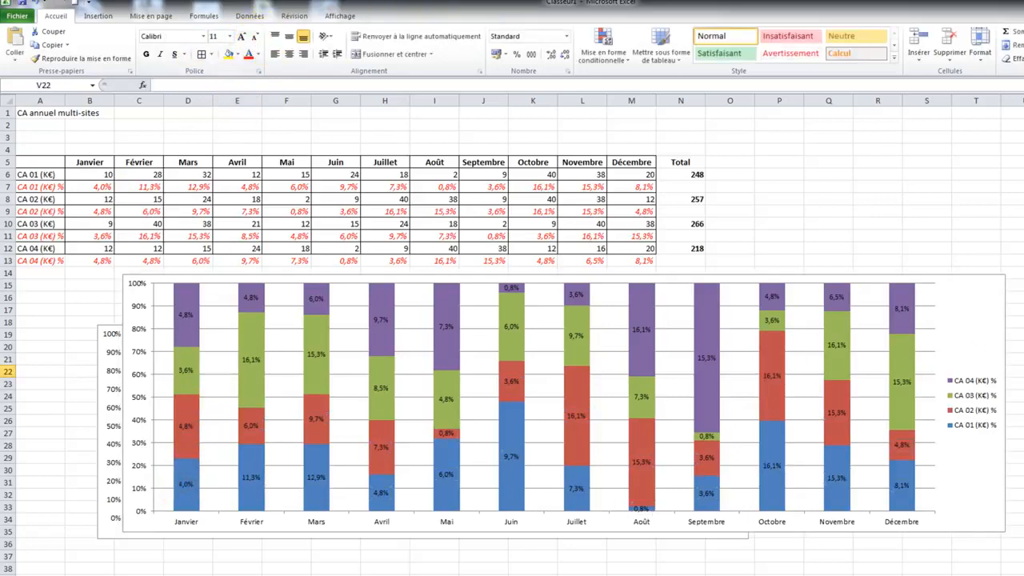